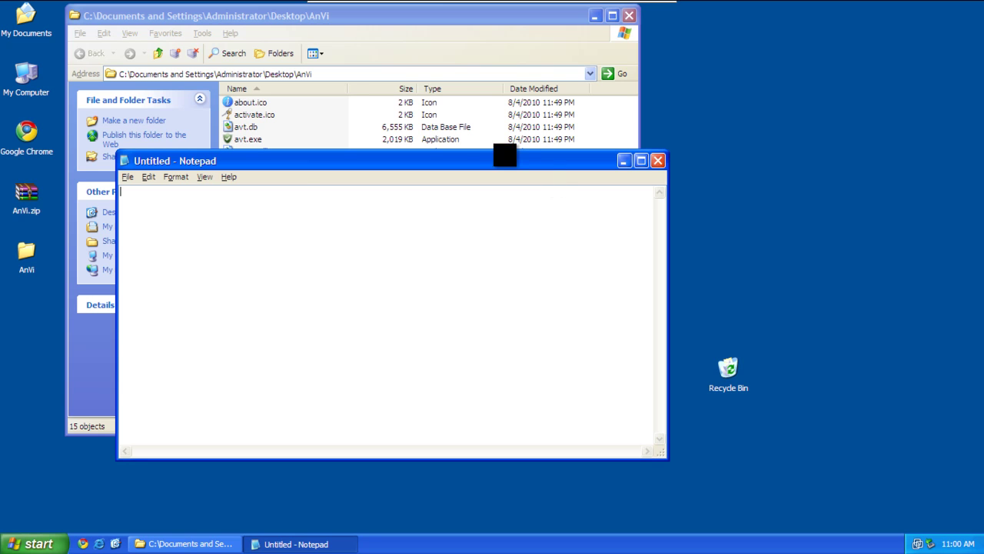
- Open avt.exe from the AnVi folder in Notepad and find the registration key in its embedded text
drag(250, 142, 343, 279)
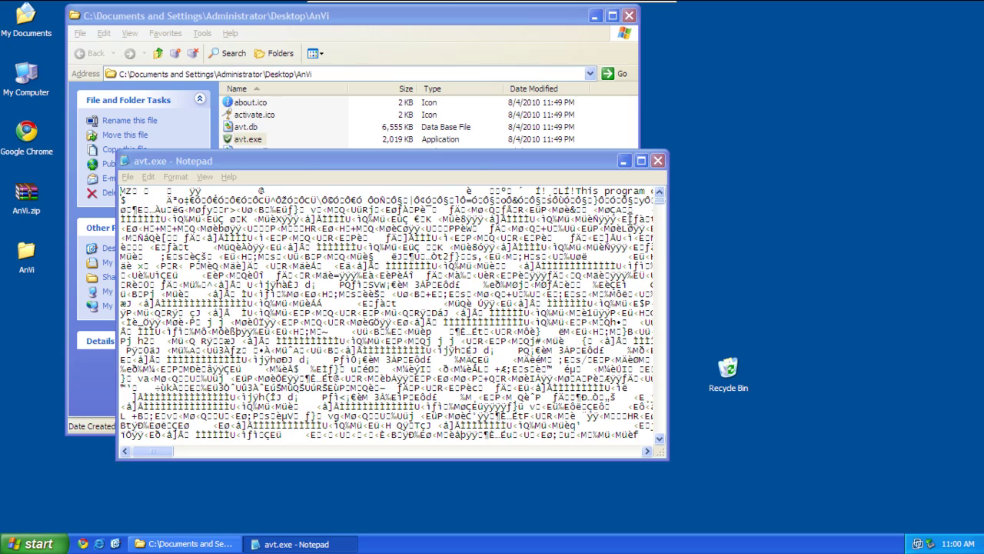
drag(660, 202, 659, 298)
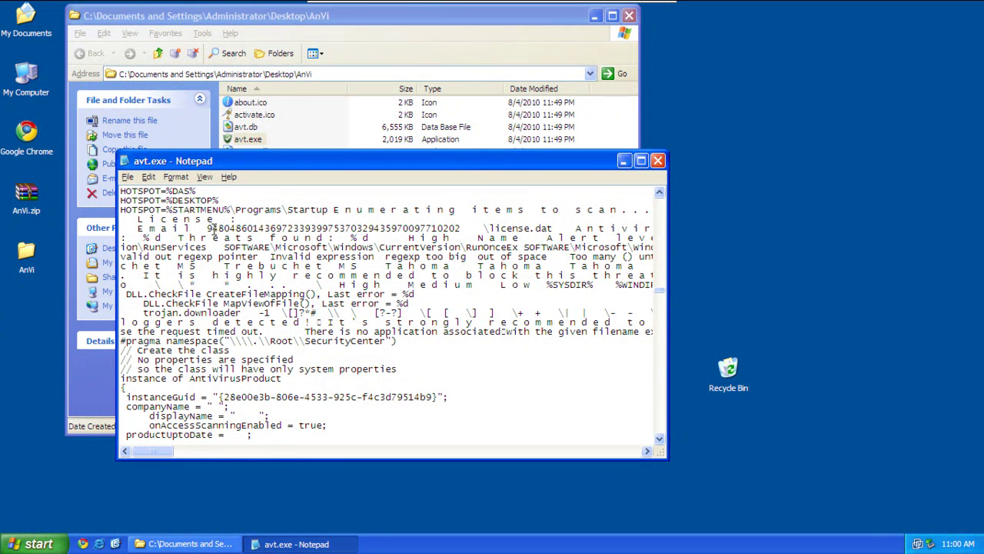
drag(207, 227, 462, 228)
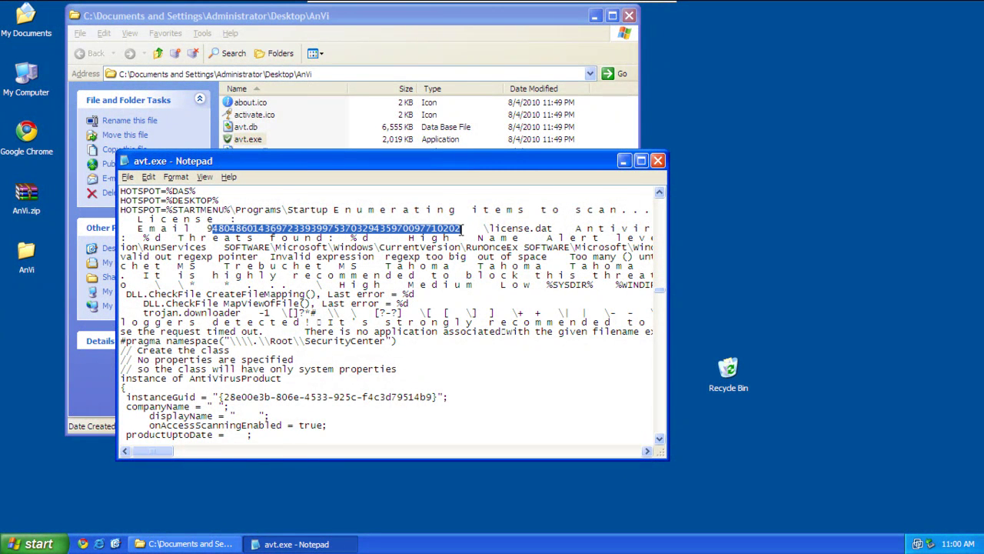
click(360, 310)
scroll(340, 347, down, 5)
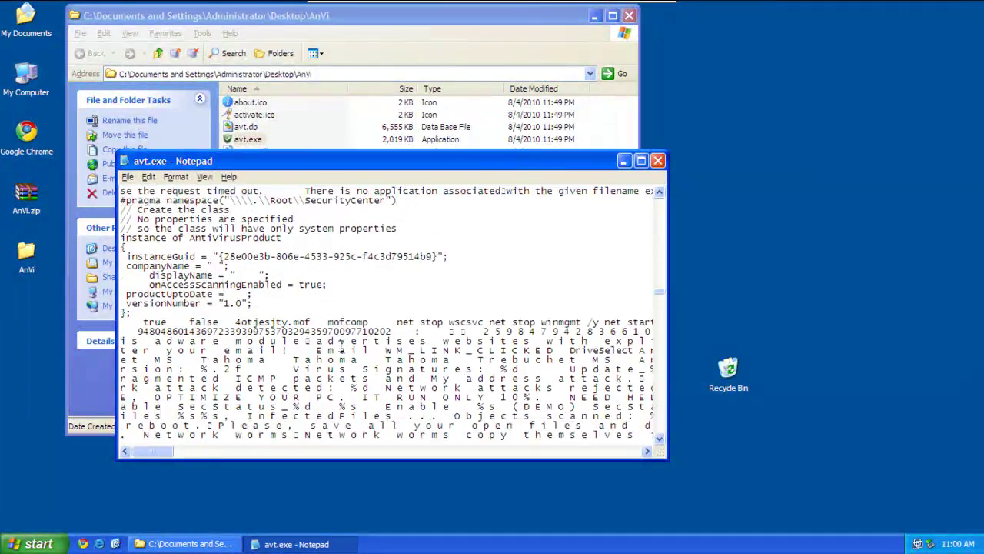
scroll(341, 347, down, 8)
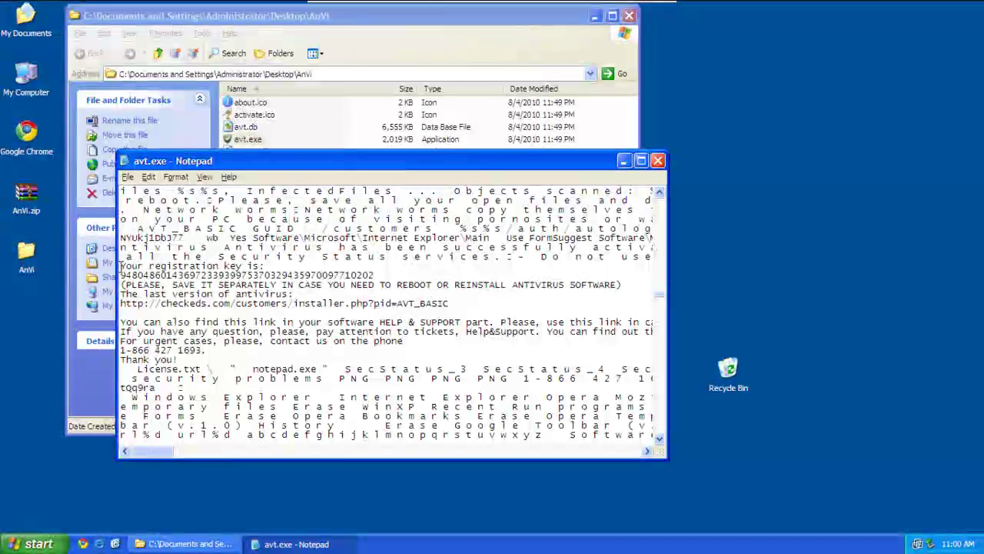
- Copy the registration key from the activation message embedded in avt.exe
mouse_move(121, 266)
mouse_down()
mouse_move(123, 276)
mouse_move(132, 267)
mouse_up()
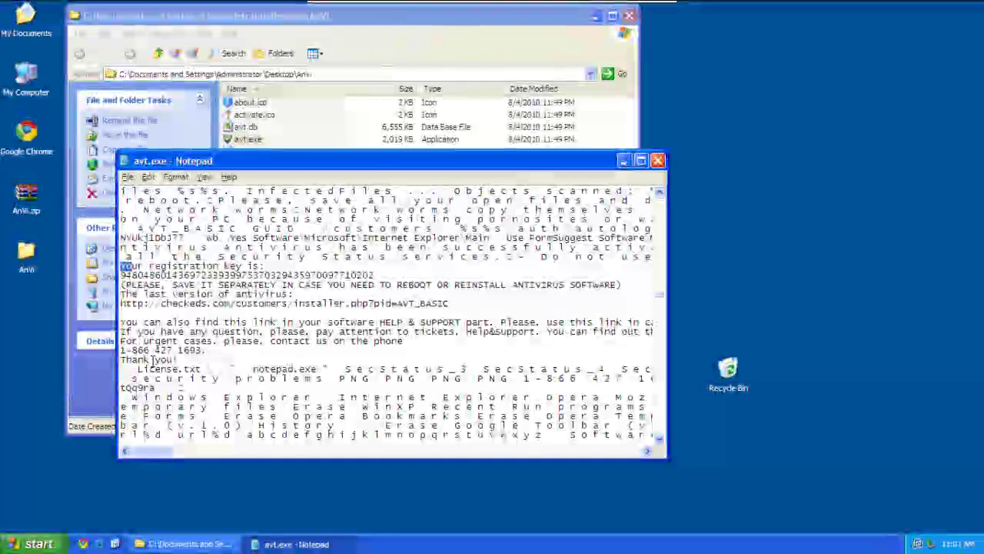
drag(185, 358, 121, 266)
click(274, 376)
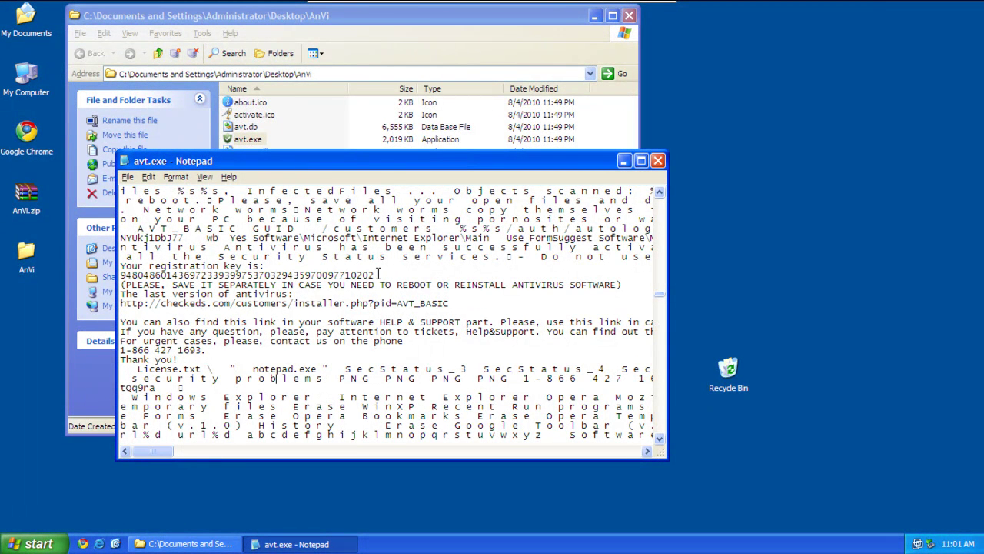
drag(376, 274, 121, 275)
key(ctrl+c)
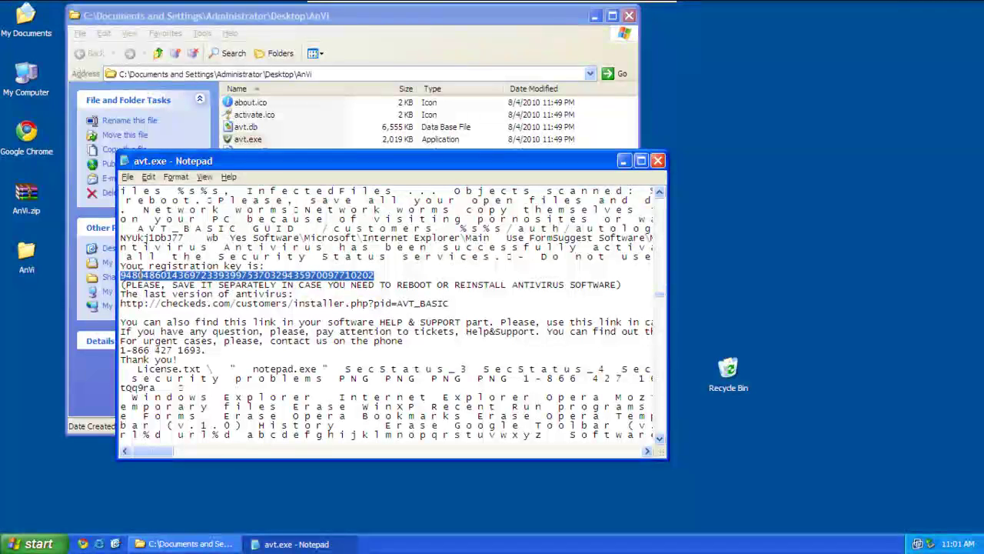
- Run avt.exe, minimize the Notepad window and stop the Antivirus system scan
click(248, 142)
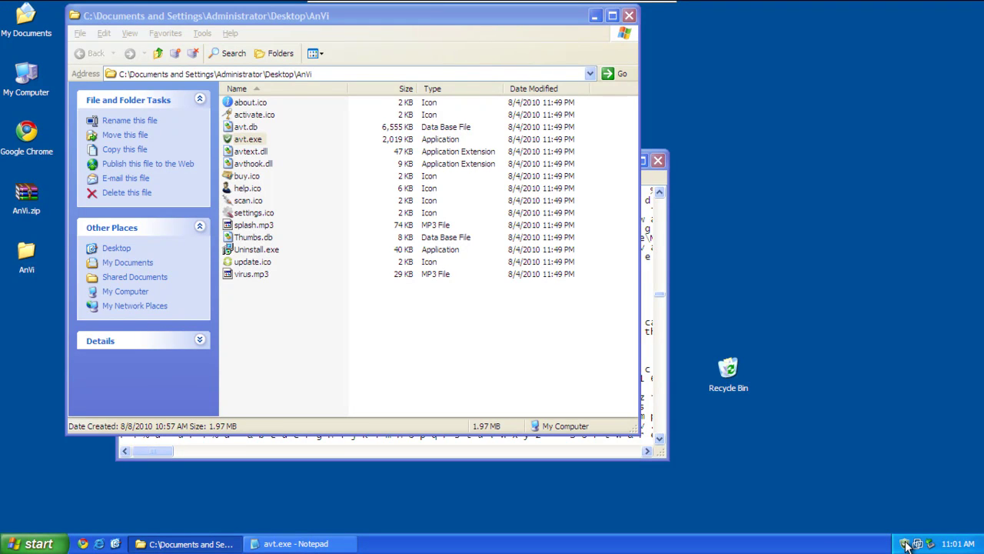
click(657, 184)
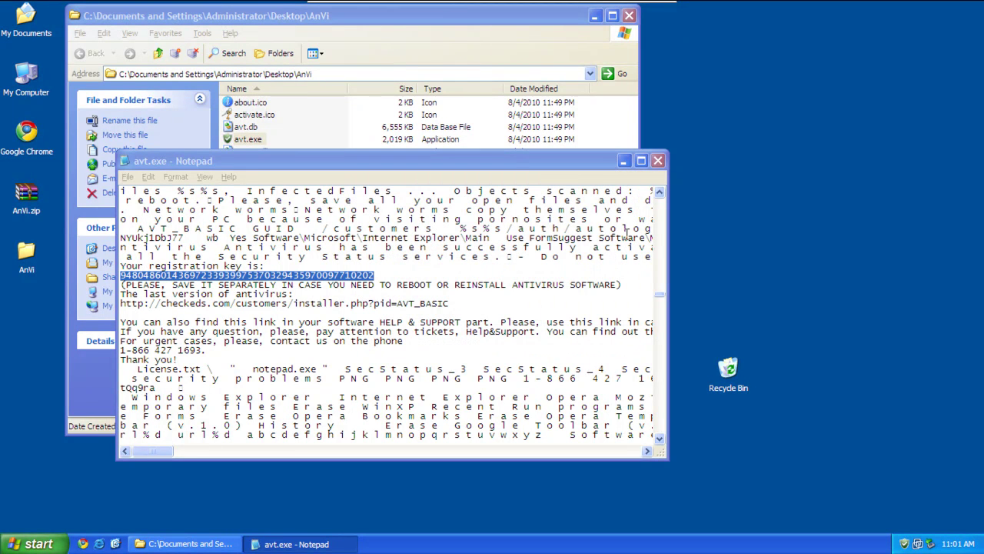
click(624, 161)
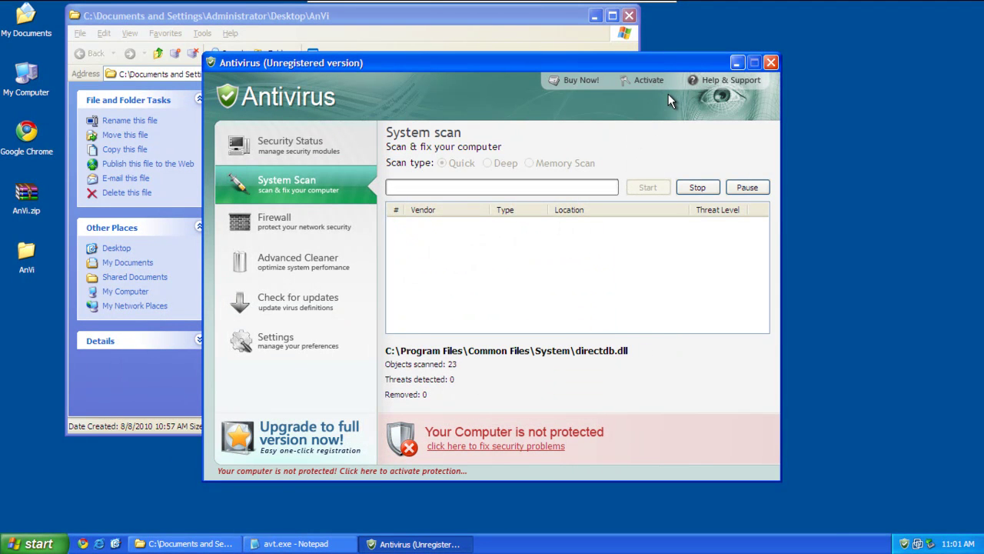
click(696, 190)
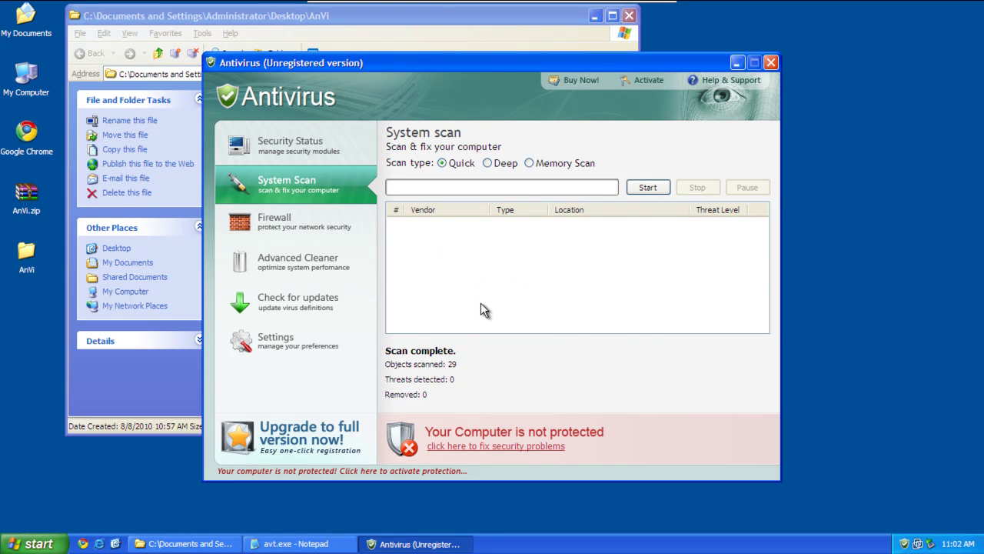
- Activate Antivirus by filling in the email field and pasting the copied activation code, and dismiss the purchase message
click(633, 79)
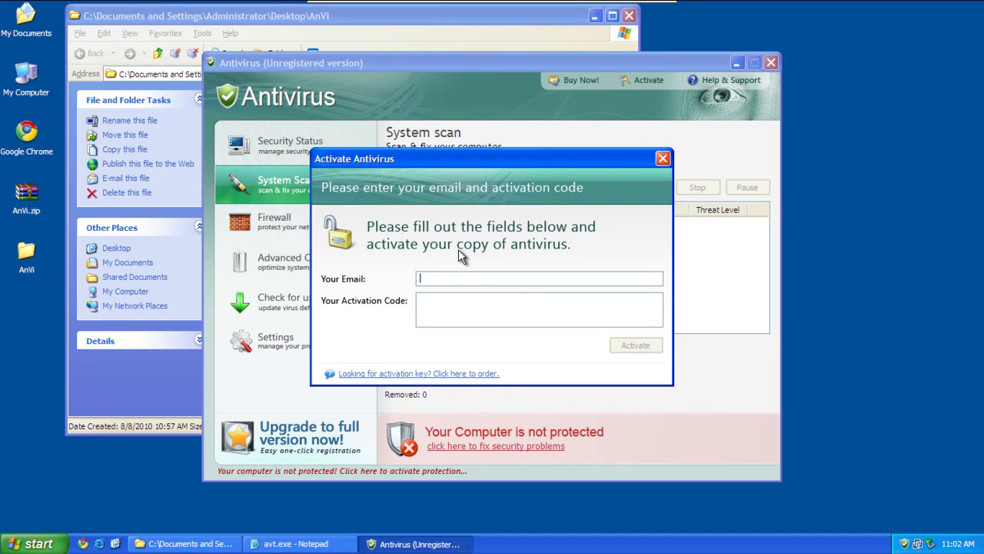
text(DUMBSHITS)
key(ctrl+v)
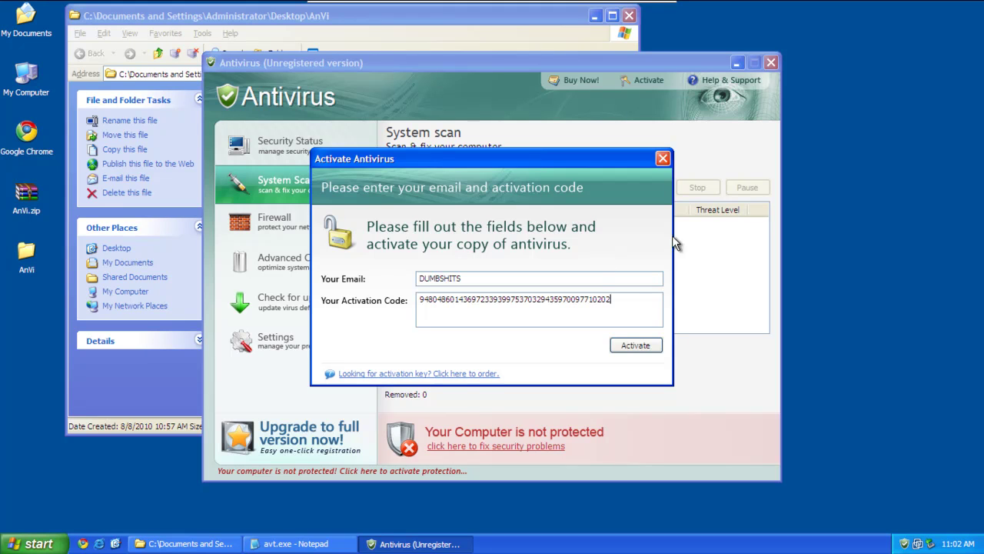
click(631, 348)
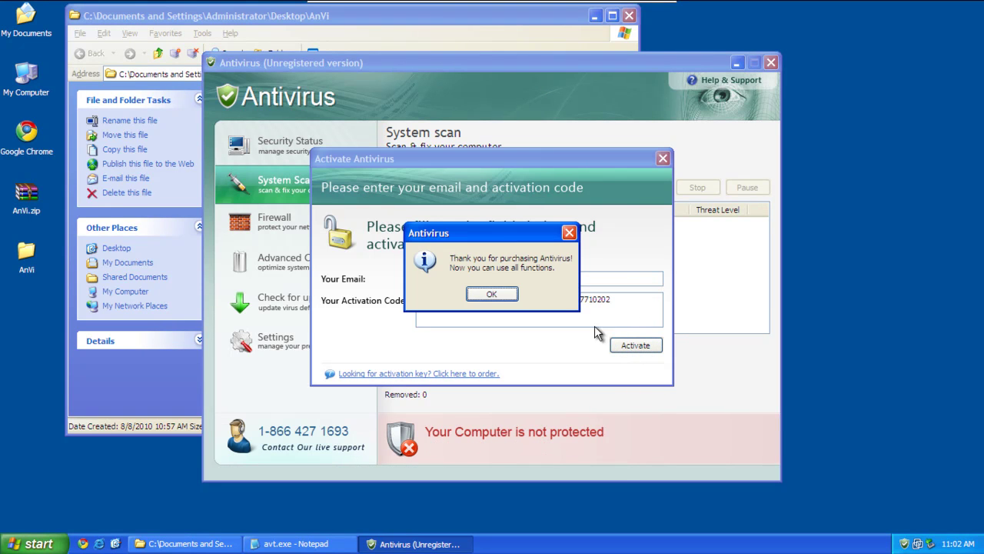
click(490, 293)
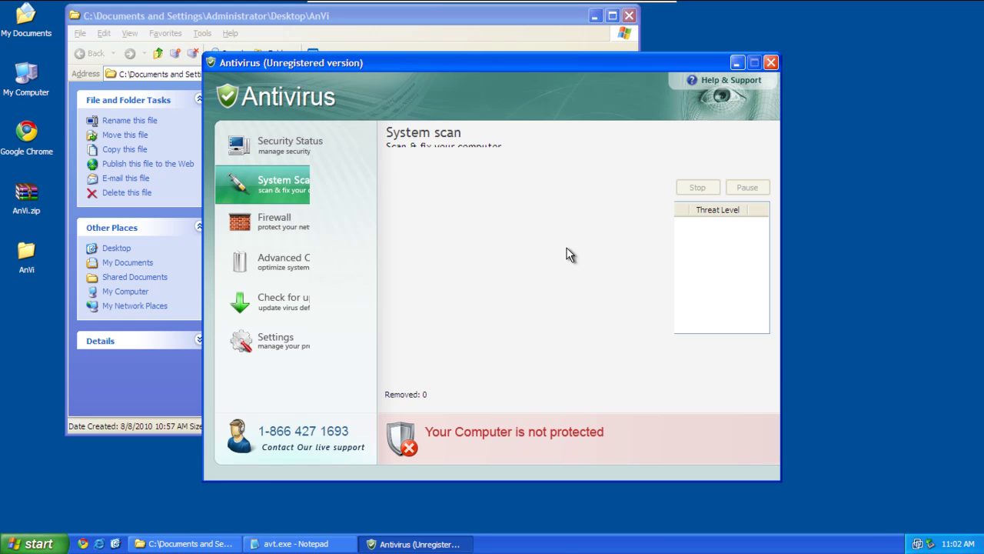
- Reopen the AnVi folder, relaunch avt.exe and dismiss its activation notice
click(627, 16)
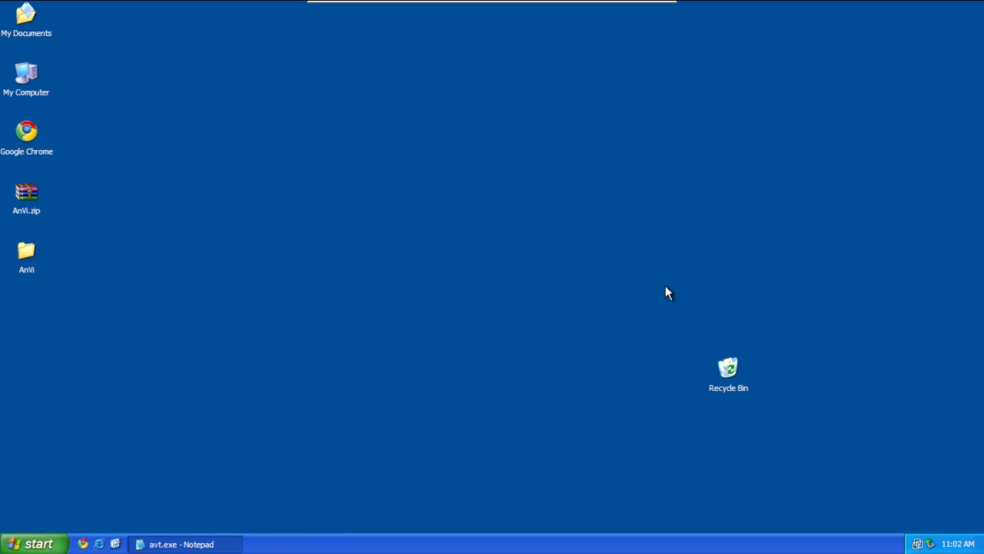
double_click(26, 251)
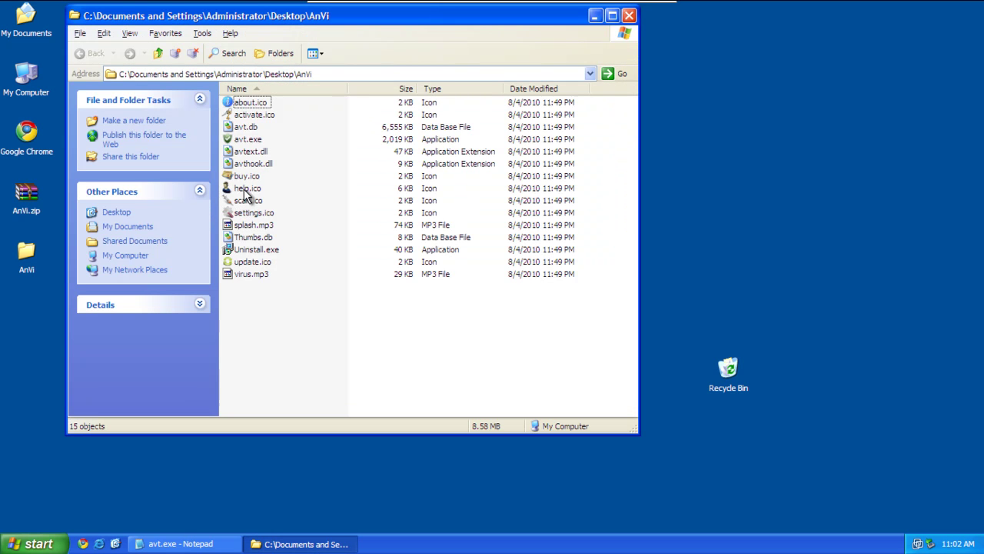
double_click(248, 139)
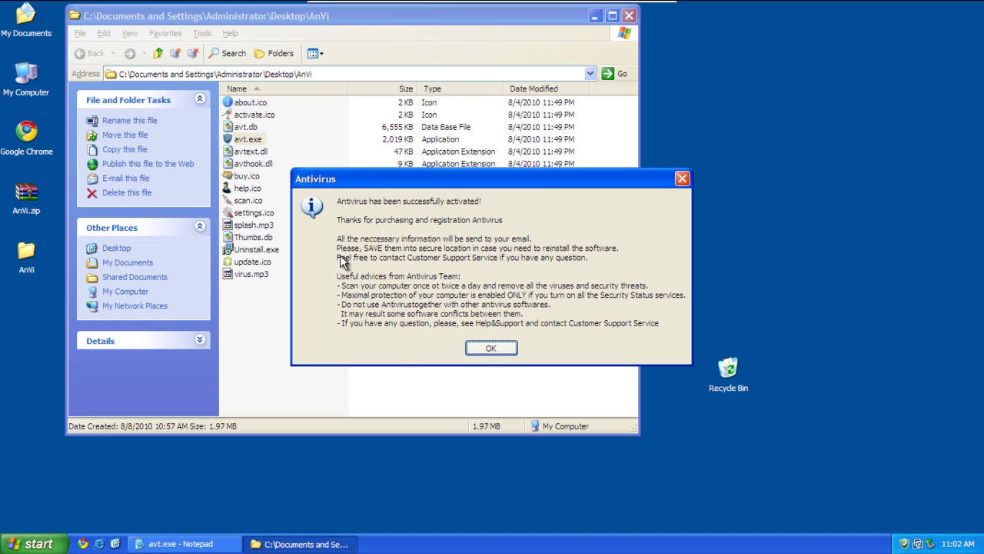
click(486, 348)
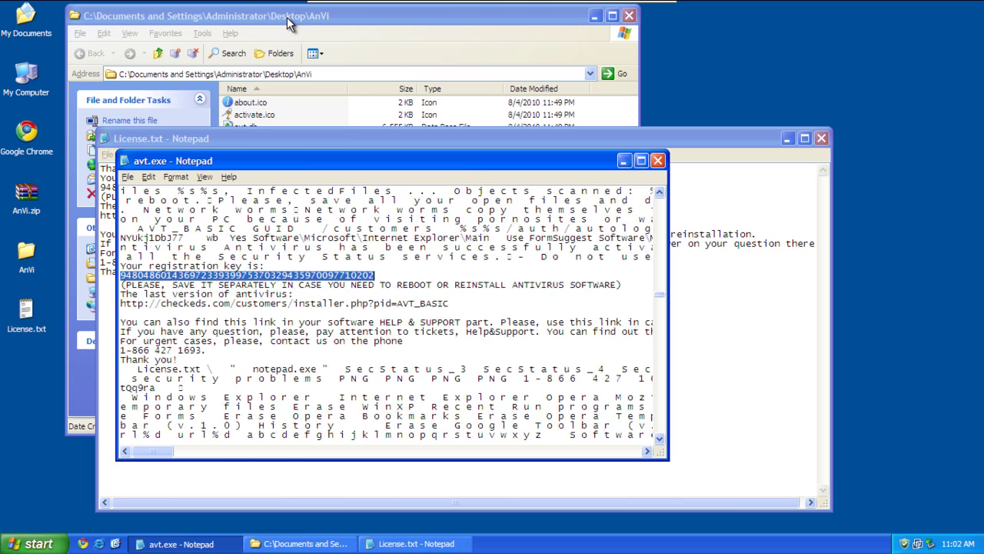
- Bring License.txt forward and close it, and minimize the Notepad window holding avt.exe
click(783, 378)
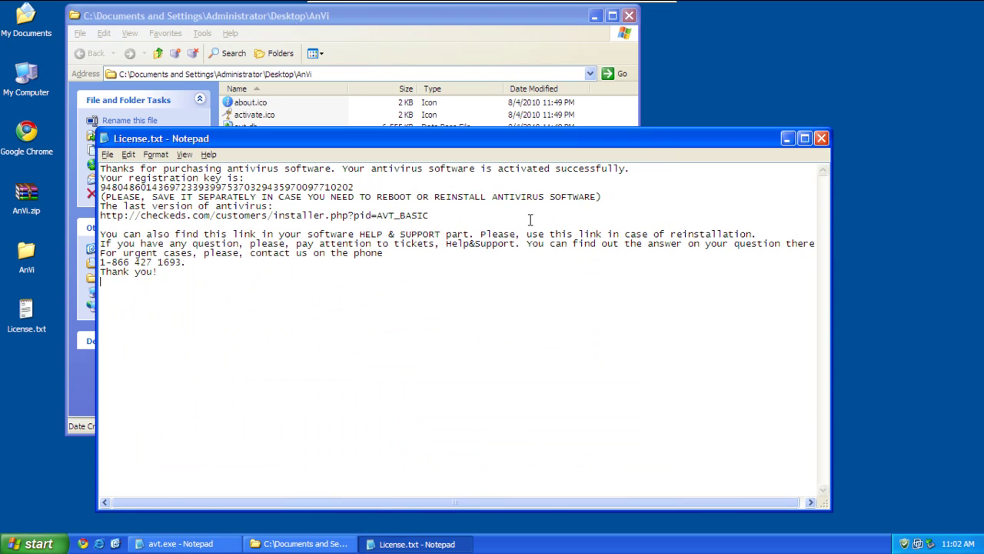
click(821, 137)
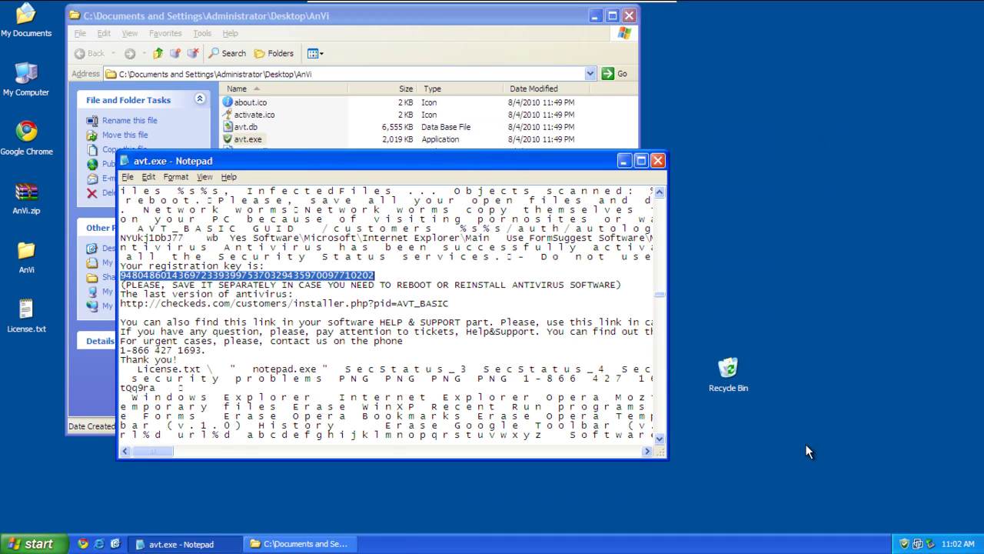
click(919, 529)
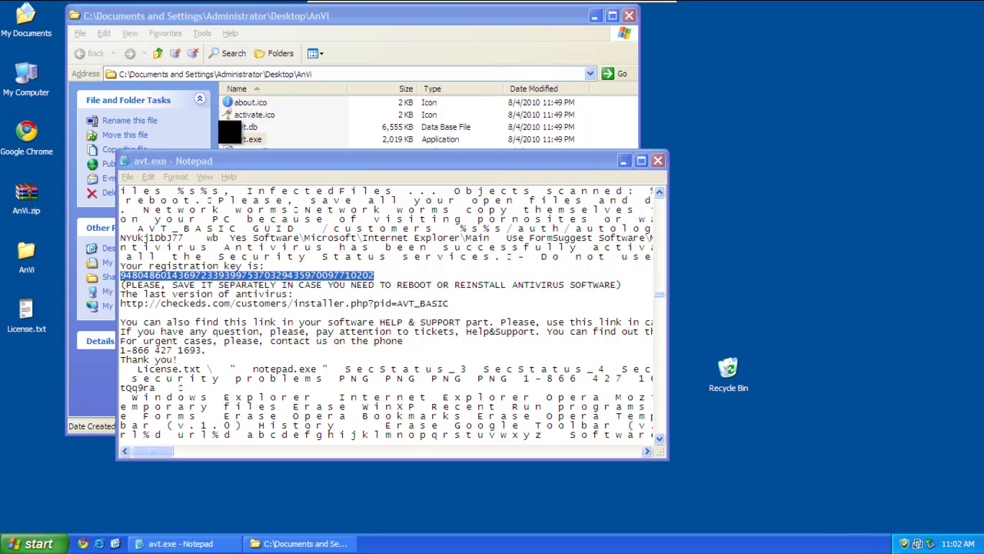
click(624, 161)
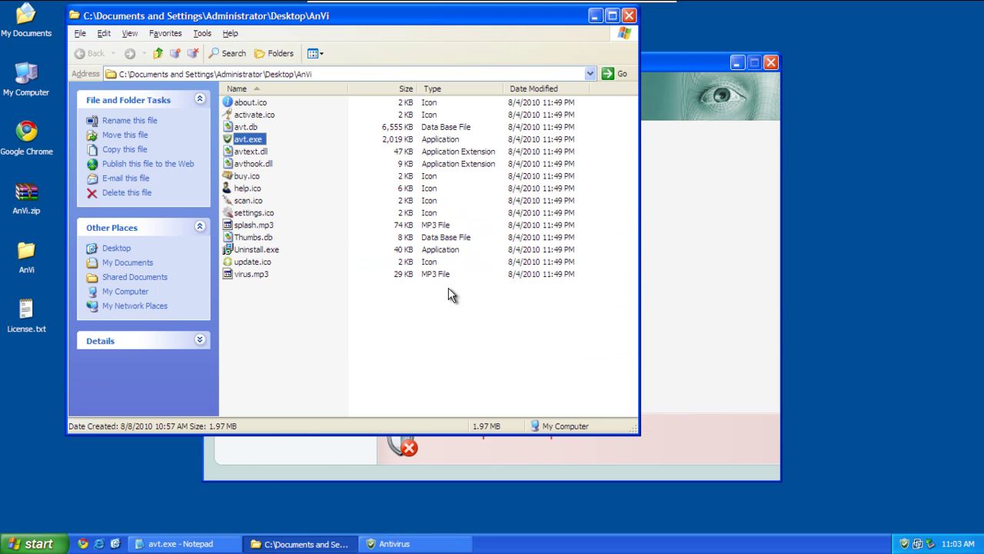
- Close the AnVi folder window and the Antivirus Safebrowser window
click(671, 61)
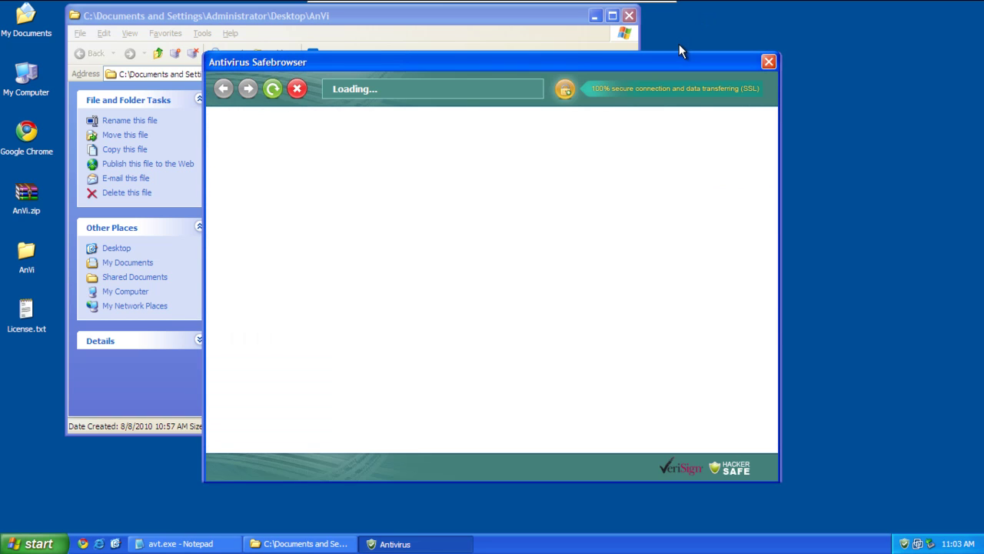
click(629, 16)
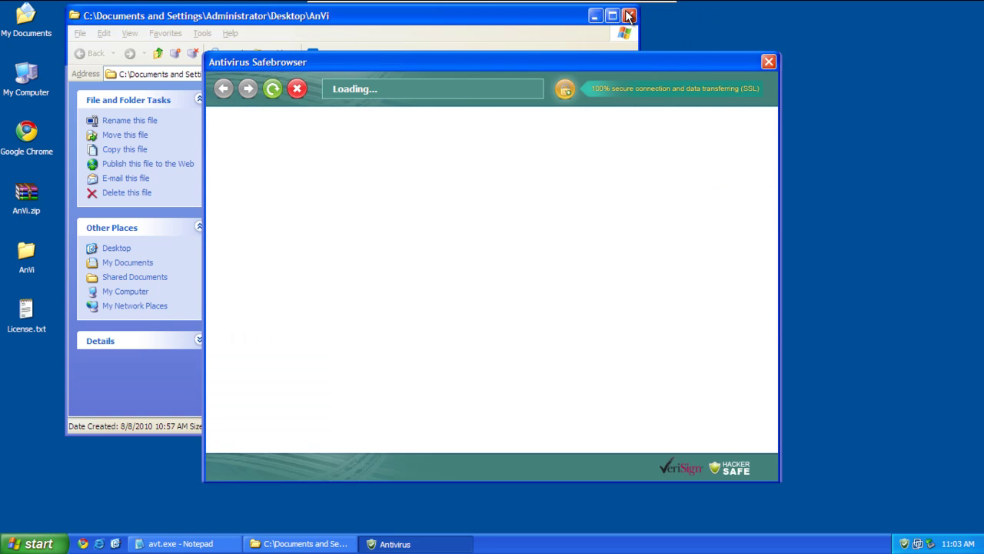
drag(645, 62, 607, 81)
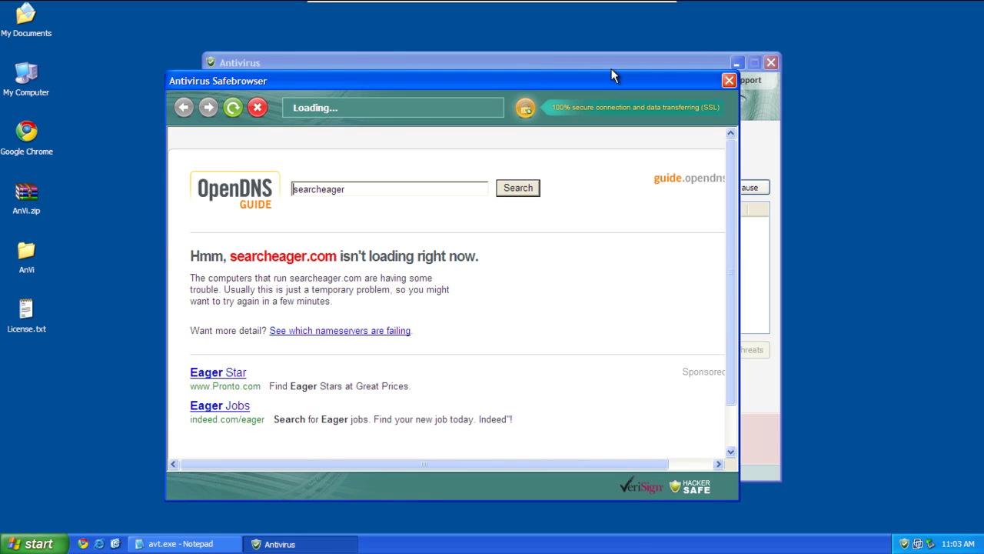
click(729, 80)
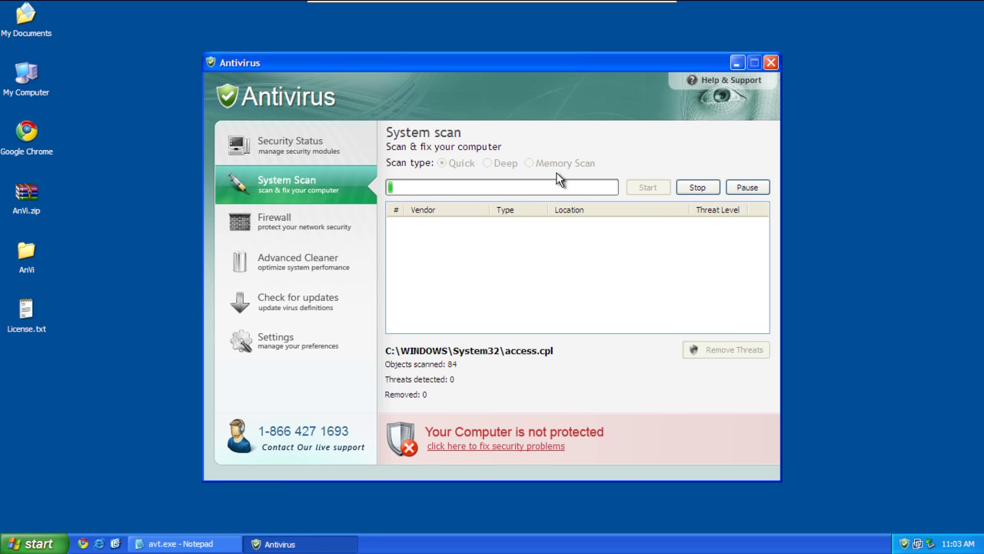
- Stop the running quick system scan in Antivirus and dismiss the result message
click(696, 189)
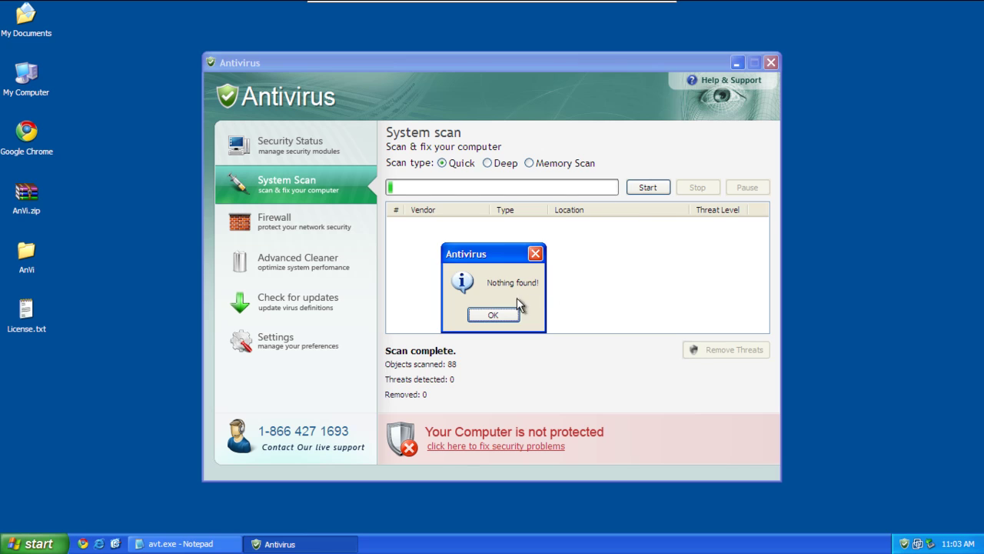
click(494, 315)
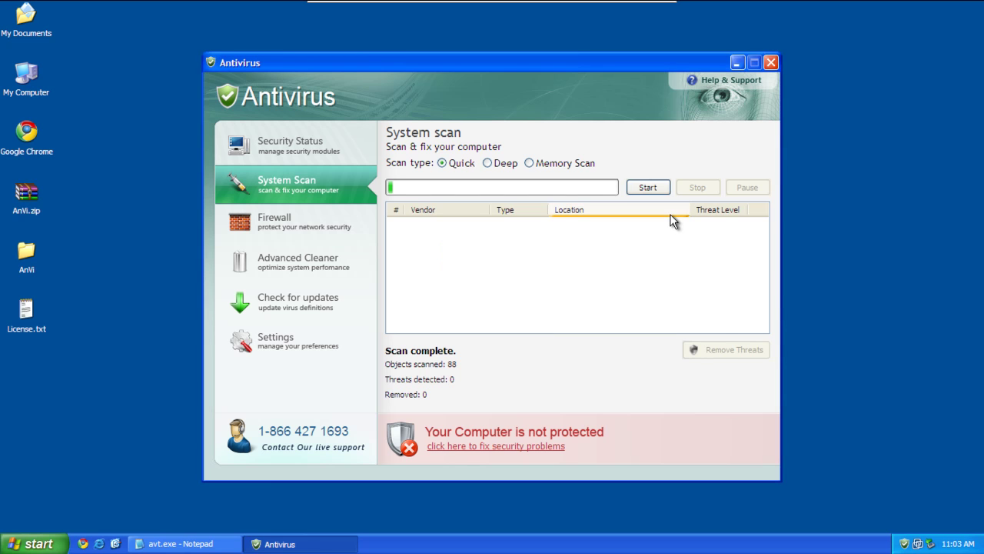